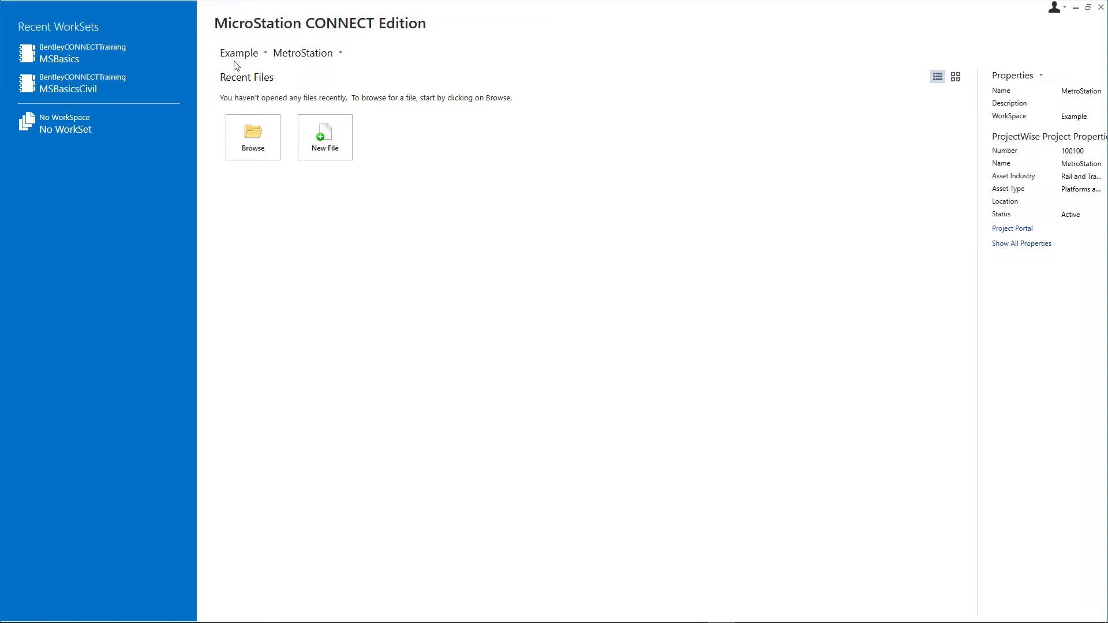
# Select BentleyCONNECTTraining as the WorkSpace and MSBasics as the active WorkSet
pyautogui.click(267, 57)
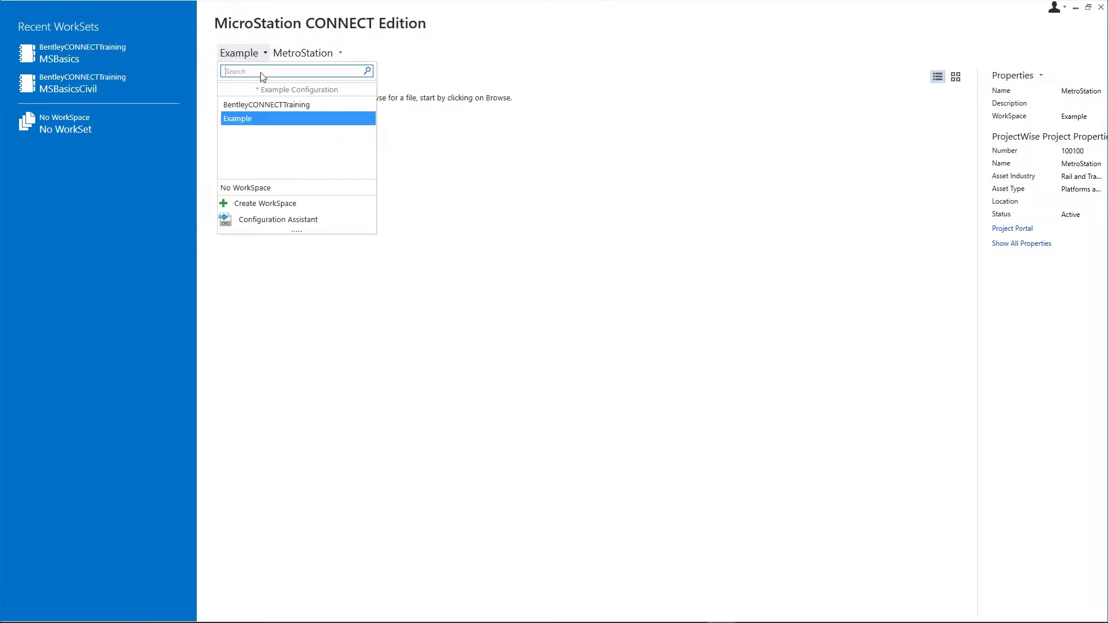
pyautogui.click(256, 105)
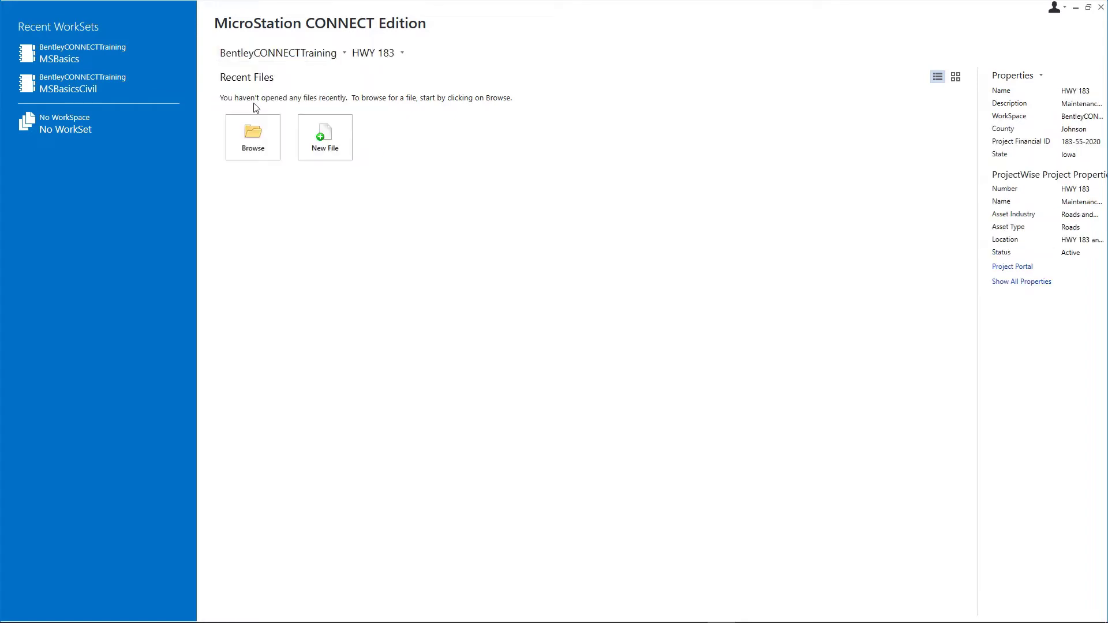
pyautogui.click(401, 51)
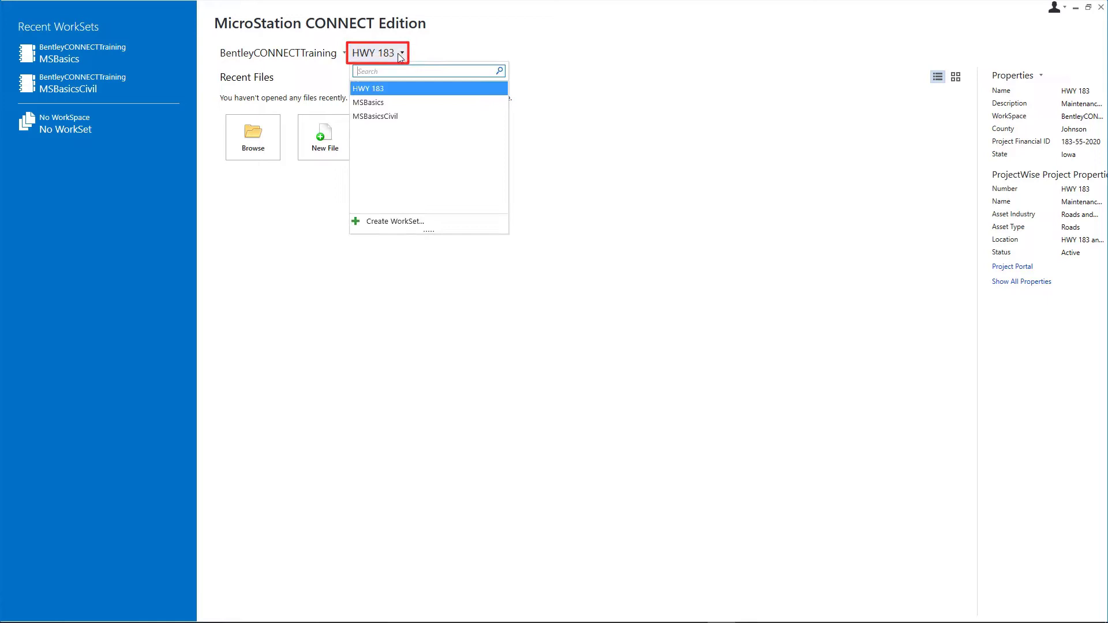
pyautogui.click(378, 104)
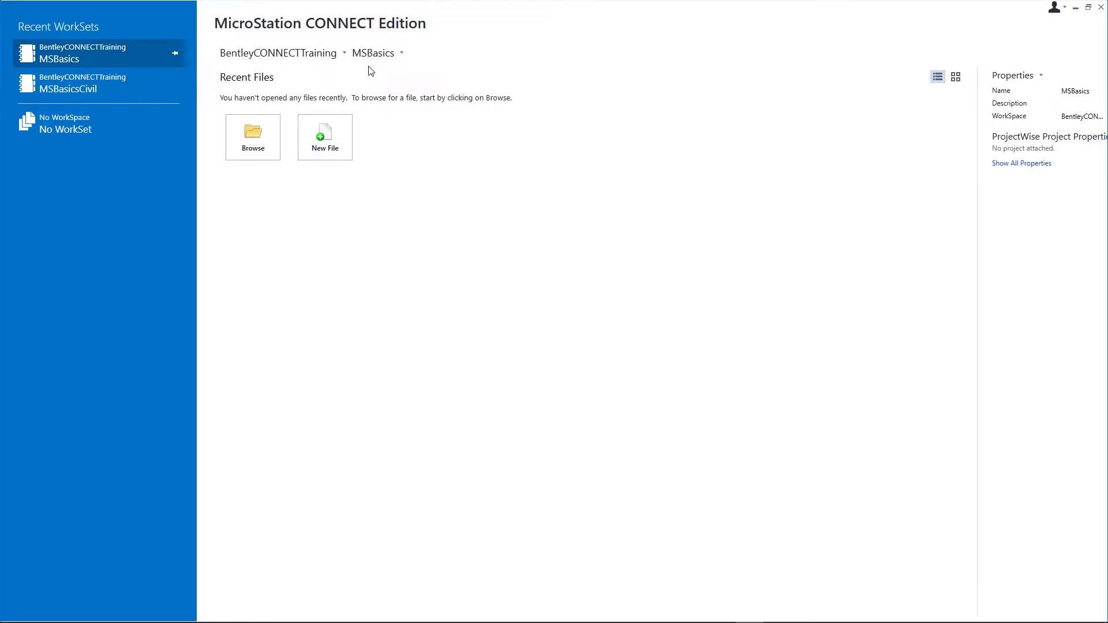
pyautogui.click(309, 57)
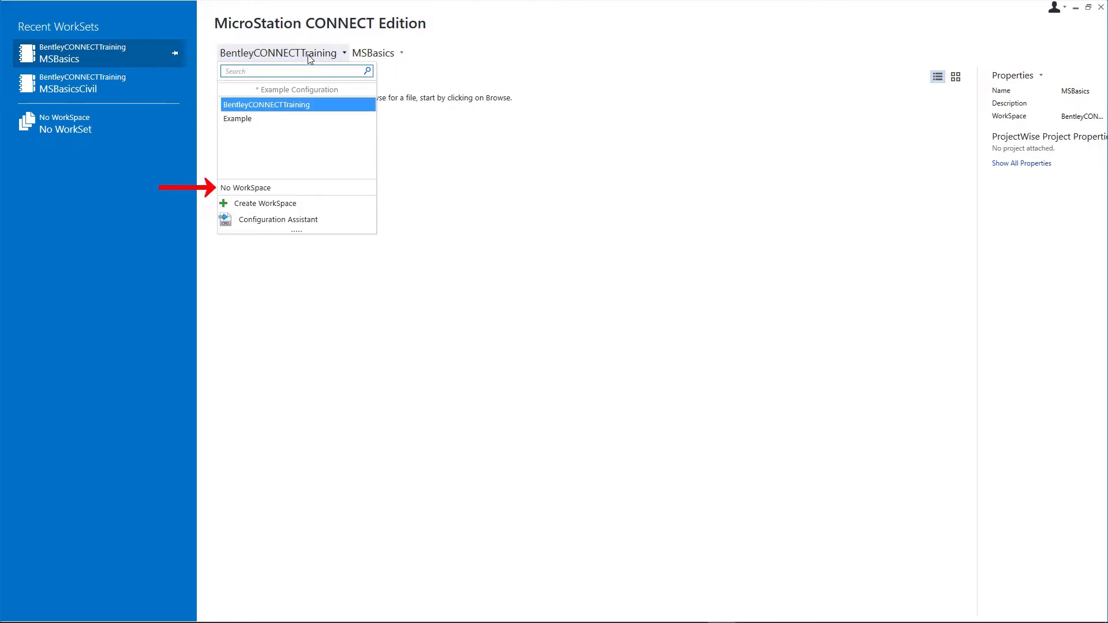
pyautogui.click(309, 57)
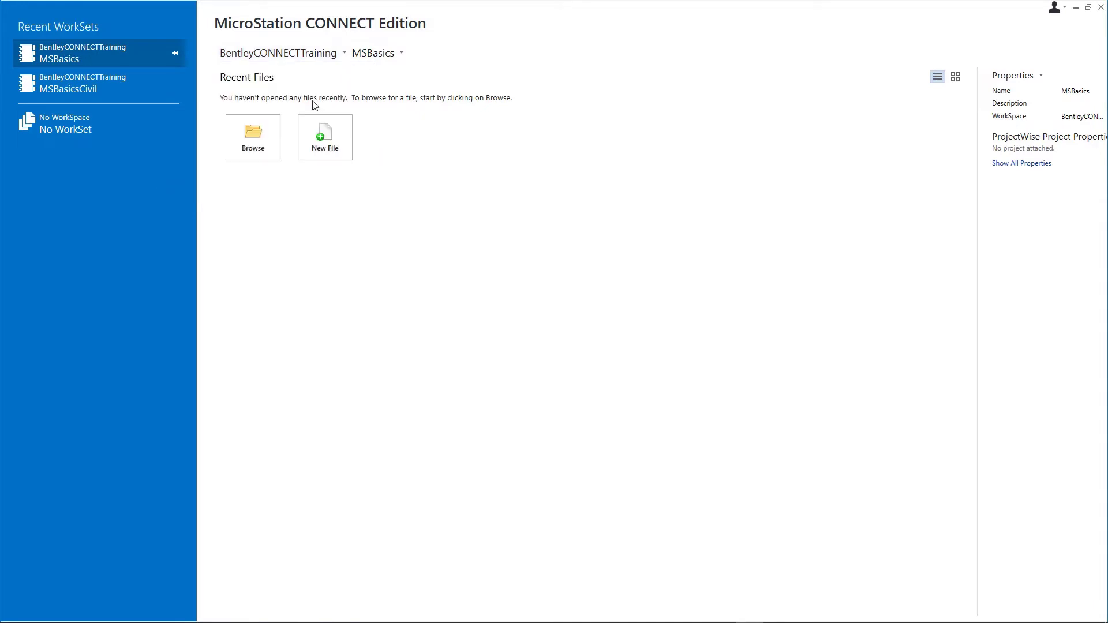
# Browse the MSBasics dgn folder and open MicroStation_Basics.dgn from '01 - Using General Tools'
pyautogui.click(268, 133)
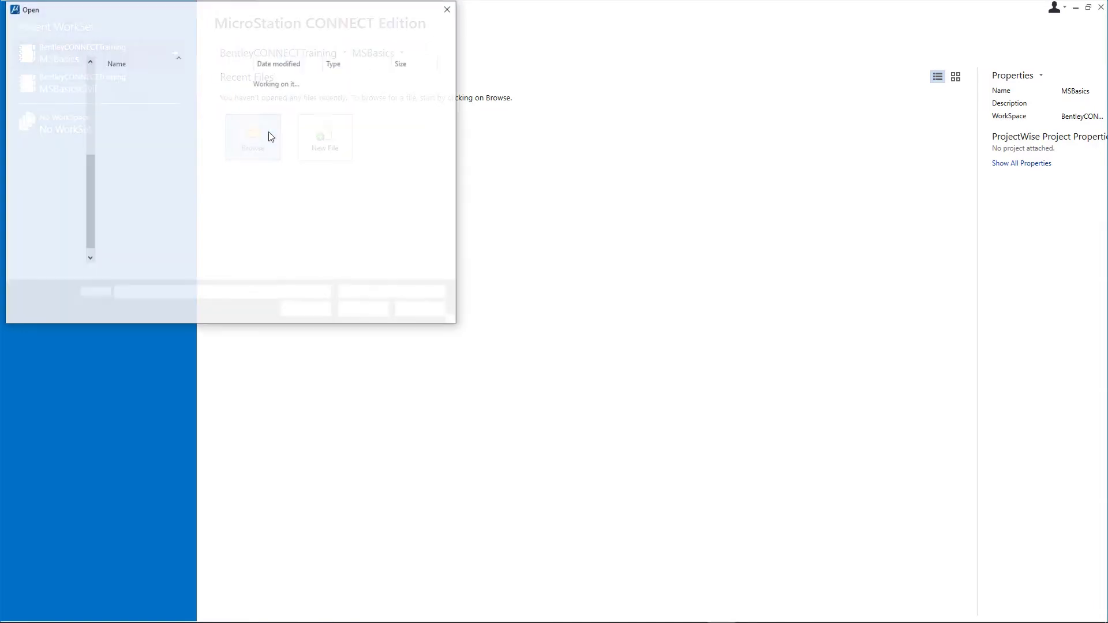
pyautogui.click(247, 29)
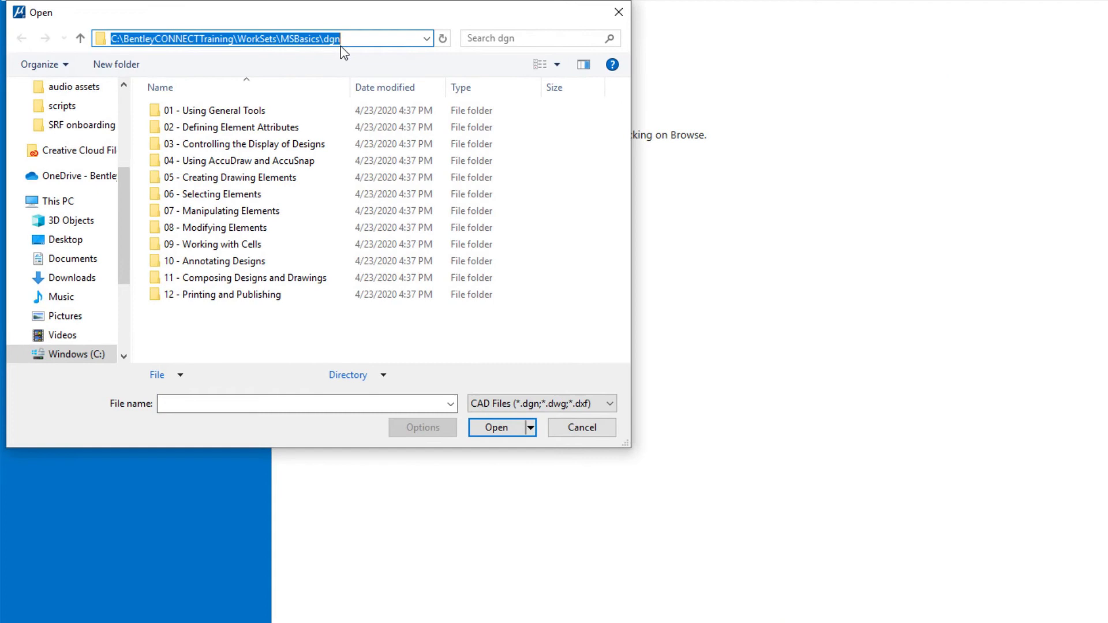
pyautogui.click(359, 38)
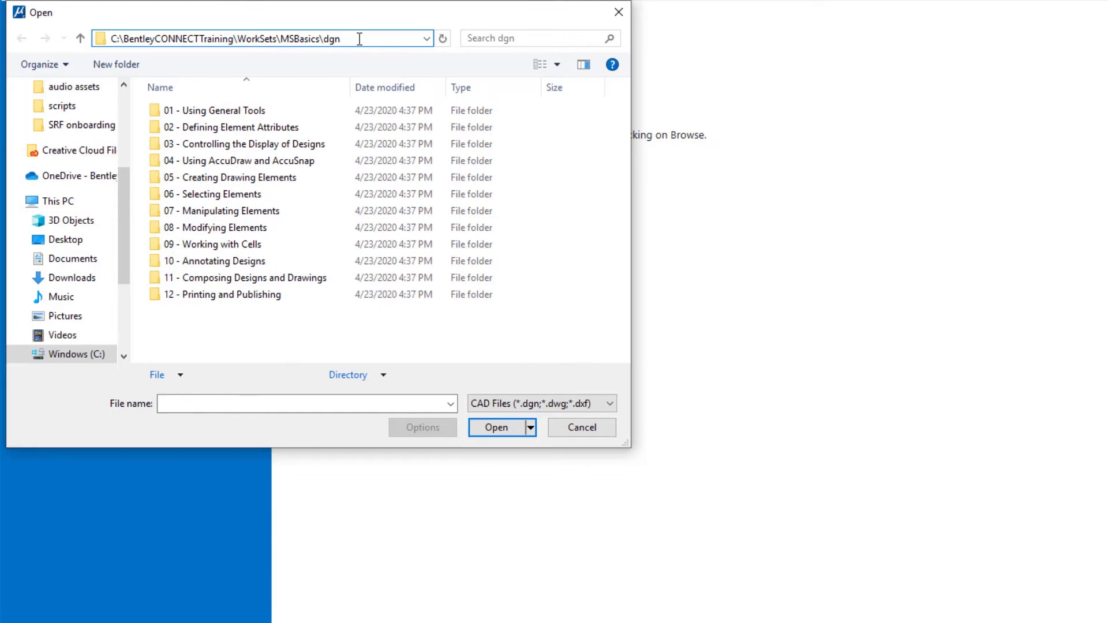
pyautogui.doubleClick(239, 114)
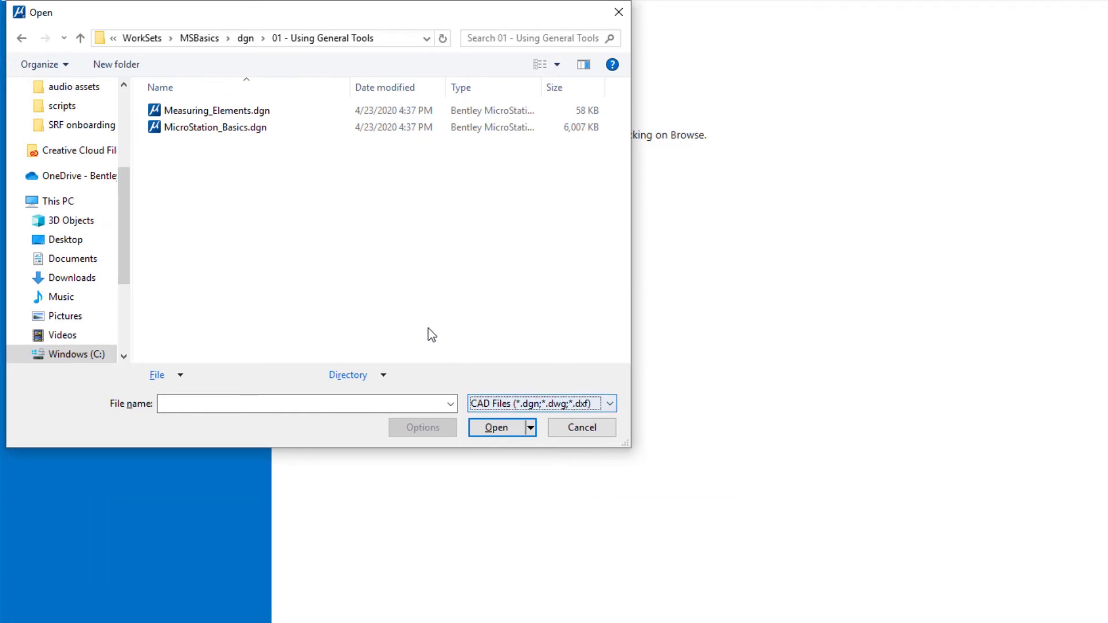
pyautogui.click(236, 132)
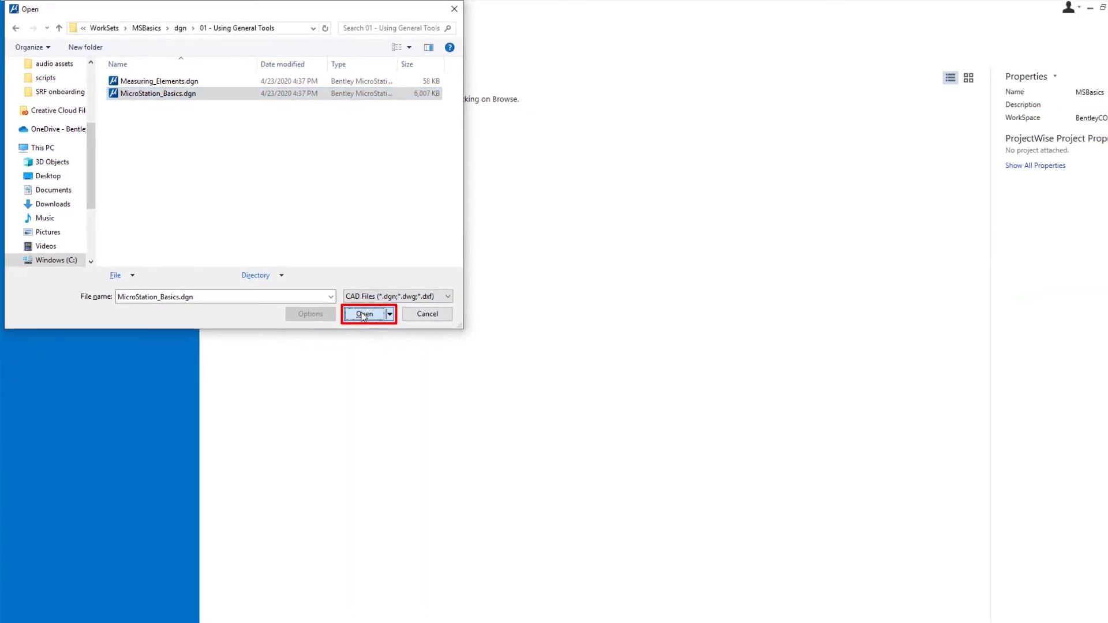
pyautogui.click(456, 398)
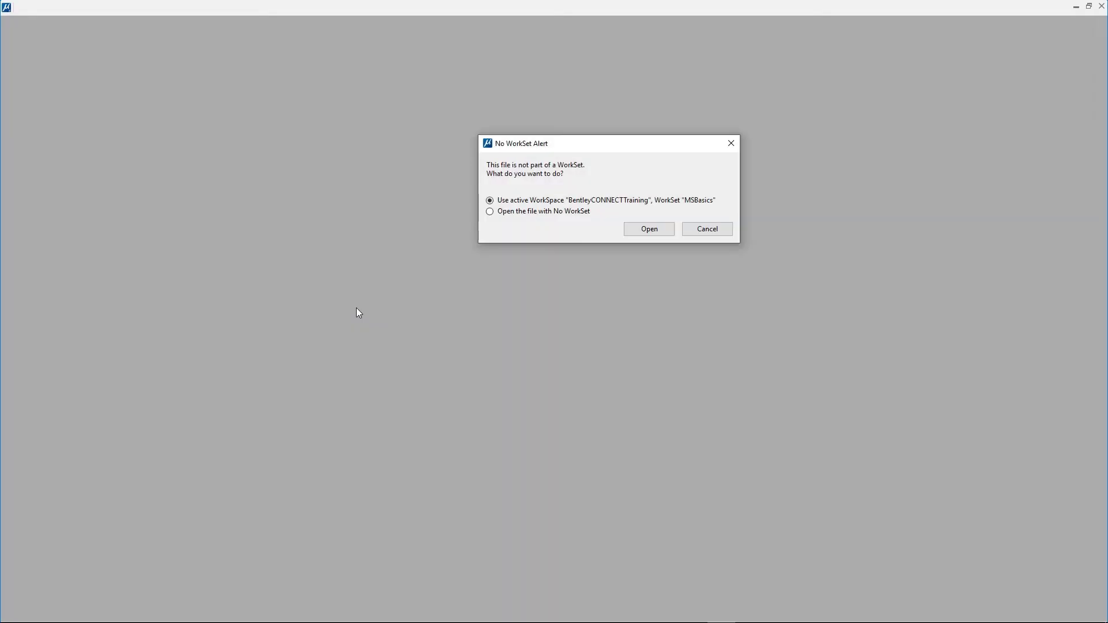